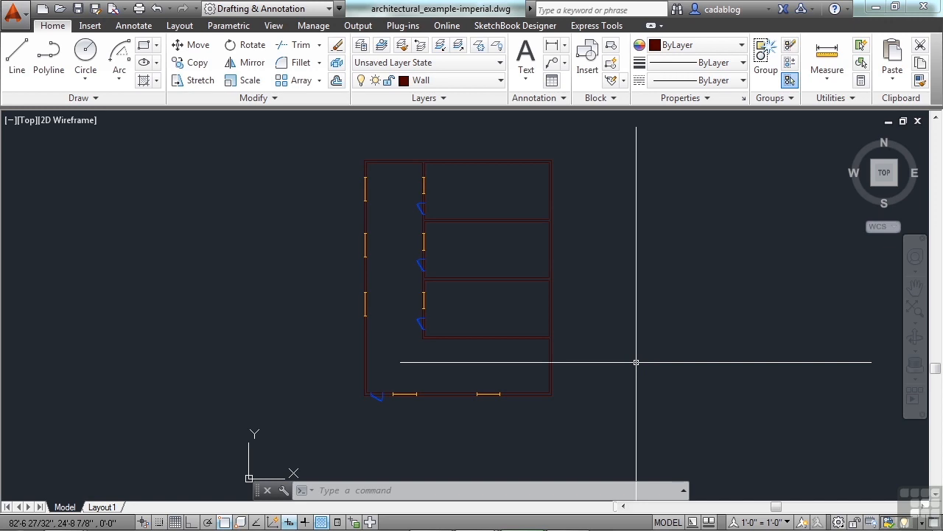
Open the Layer Properties Manager and make the View Port layer current
{"action": "type", "text": "la"}
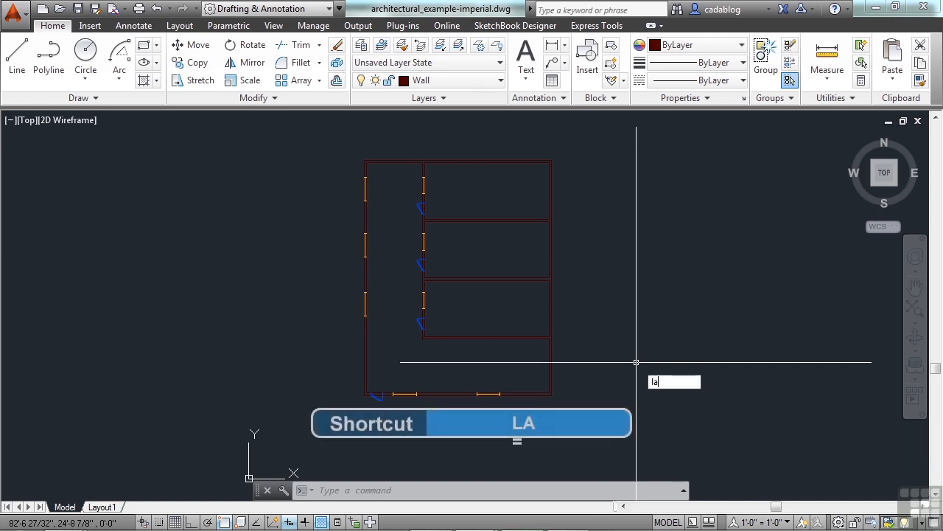
{"action": "key", "text": "Return"}
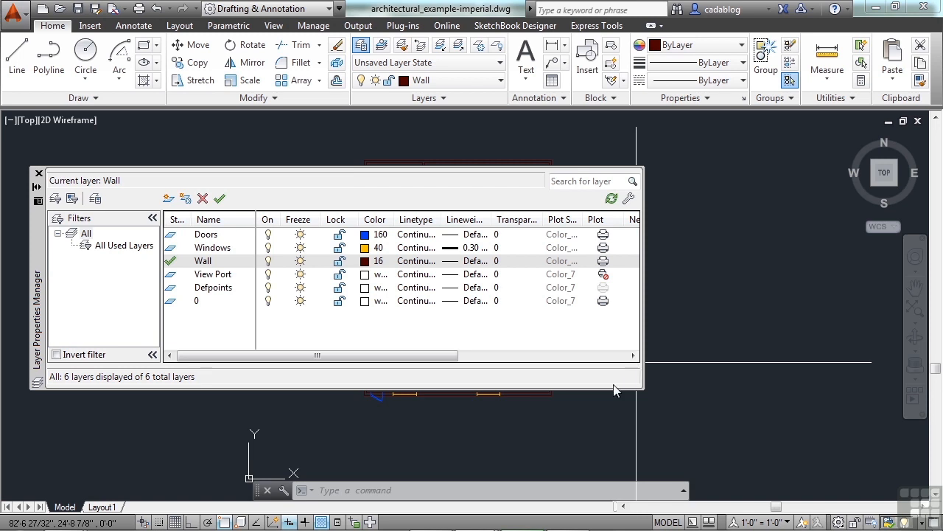
{"action": "double_click", "coordinate": [216, 277]}
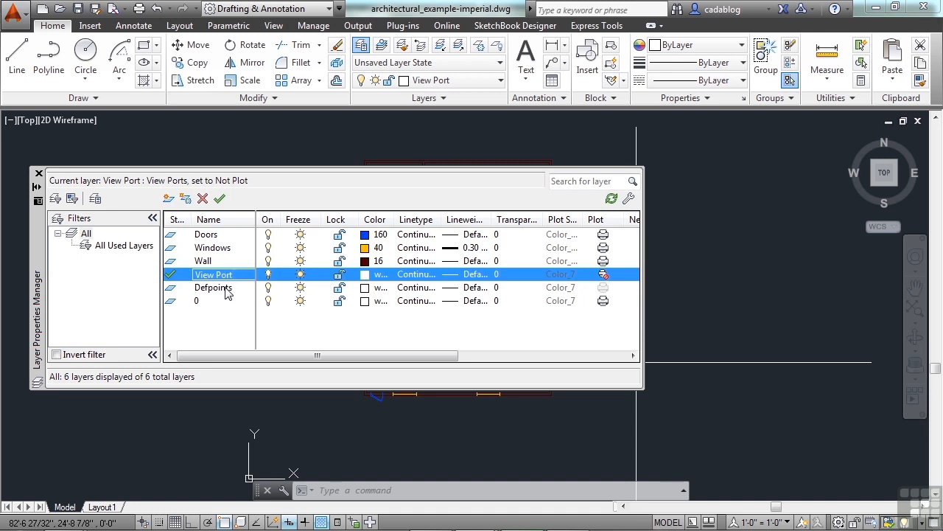
Create a new layer named Windows-Bay that inherits the properties of the Windows layer
{"action": "left_click", "coordinate": [215, 249]}
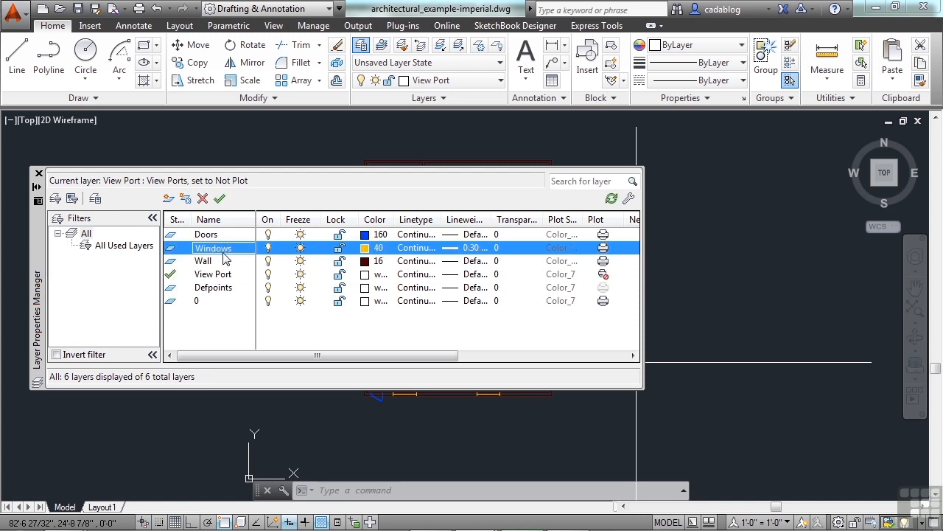
{"action": "left_click", "coordinate": [169, 199]}
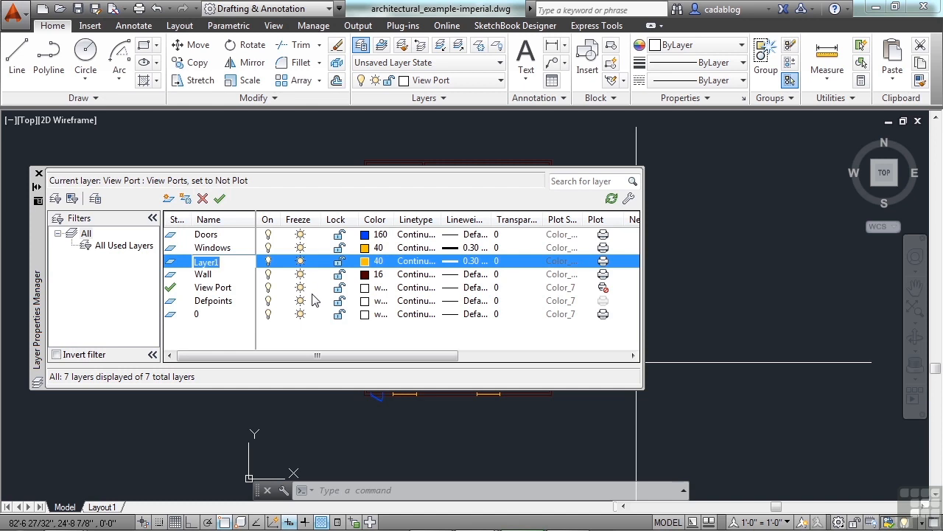
{"action": "type", "text": "Windows-Bay"}
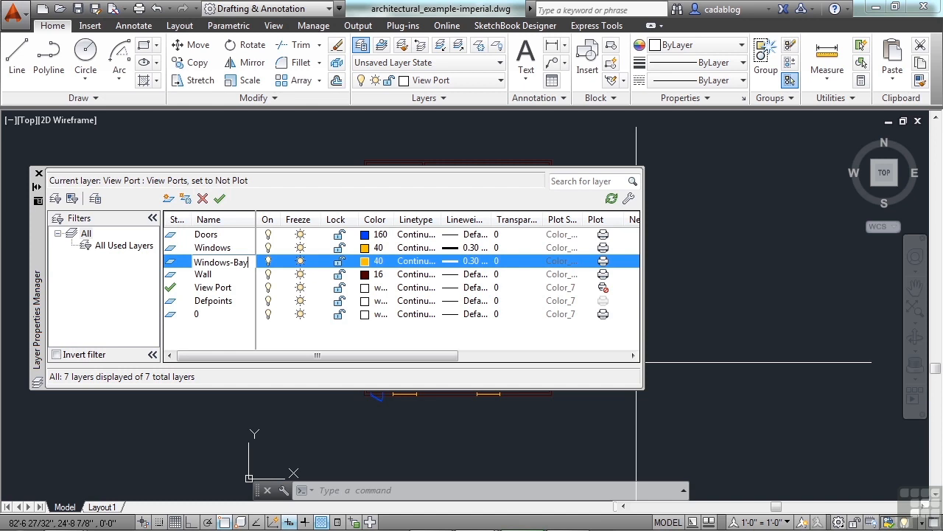
{"action": "key", "text": "Return"}
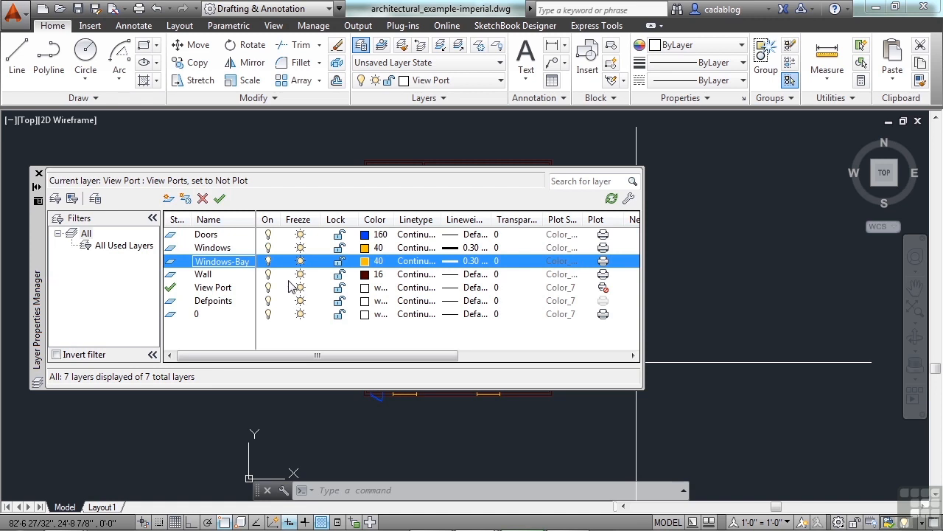
Set the Windows-Bay layer's color to green and its lineweight to 0.15 mm, leaving its linetype choice cancelled
{"action": "left_click", "coordinate": [368, 261]}
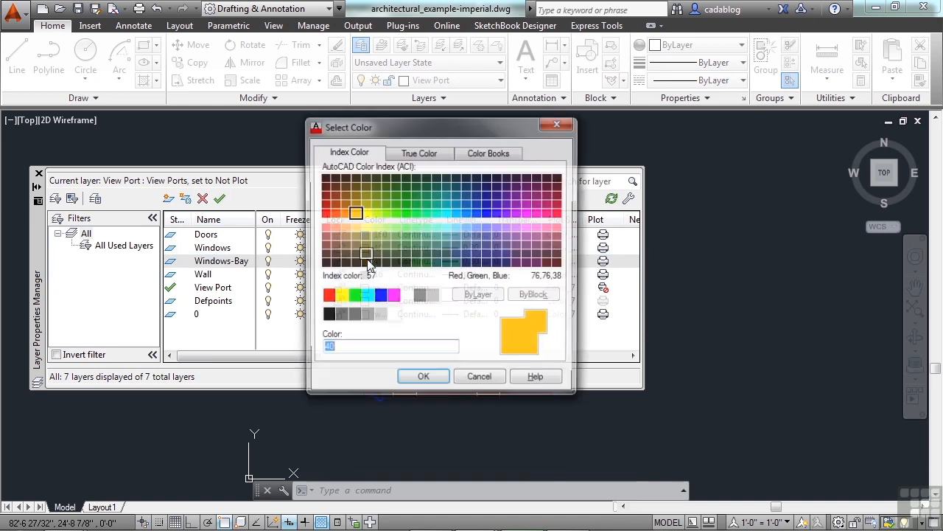
{"action": "left_click", "coordinate": [353, 296]}
{"action": "left_click", "coordinate": [423, 378]}
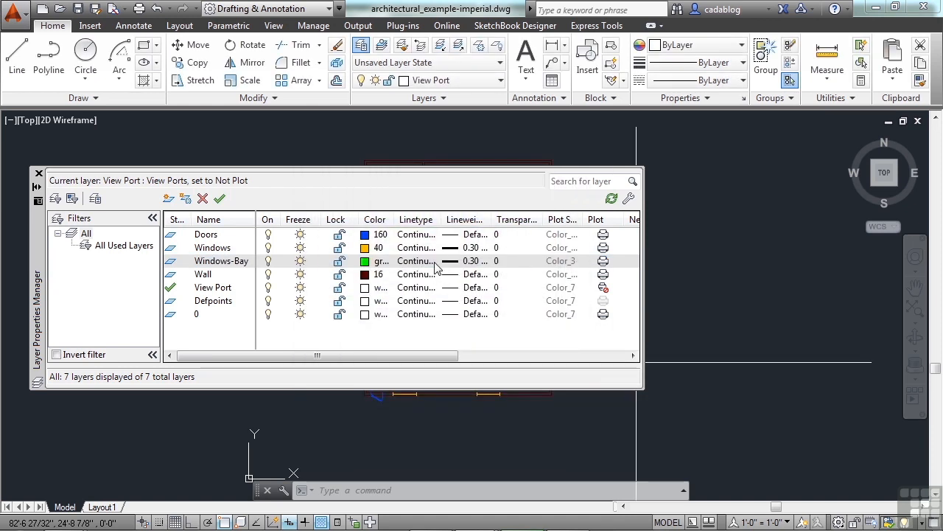
{"action": "left_click", "coordinate": [416, 261]}
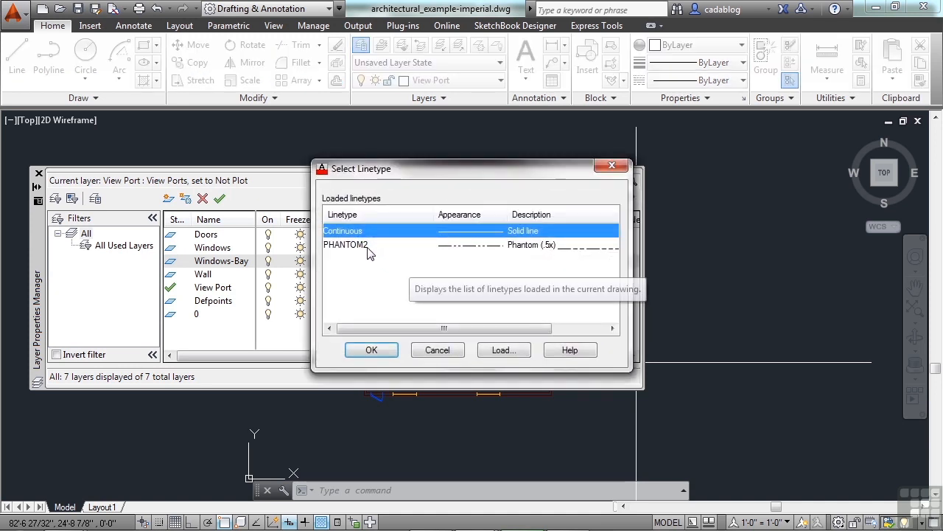
{"action": "left_click", "coordinate": [454, 350]}
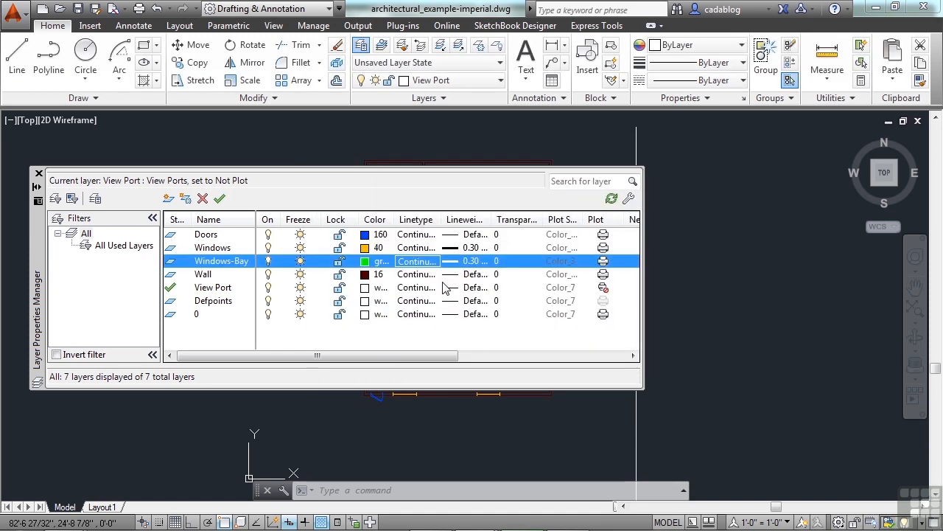
{"action": "left_click", "coordinate": [474, 262]}
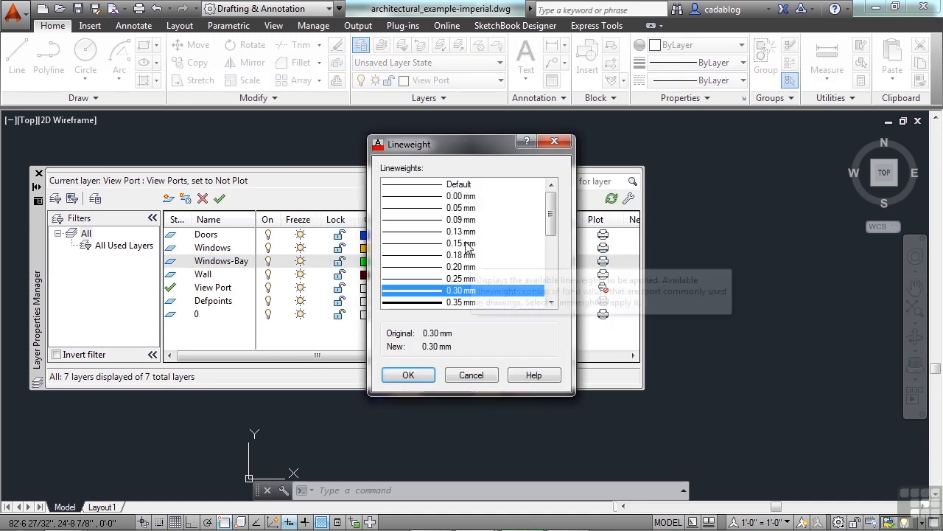
{"action": "left_click", "coordinate": [468, 243]}
{"action": "left_click", "coordinate": [410, 373]}
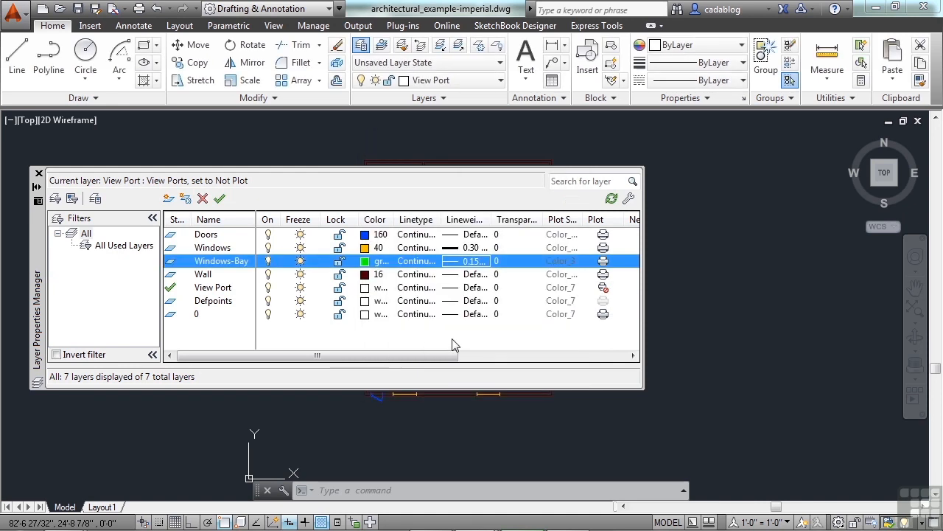
Add the Windows, Doors, Wall, View Port and Defpoints layers individually to the selected Windows-Bay layer
{"action": "left_click", "coordinate": [221, 248], "text": "ctrl"}
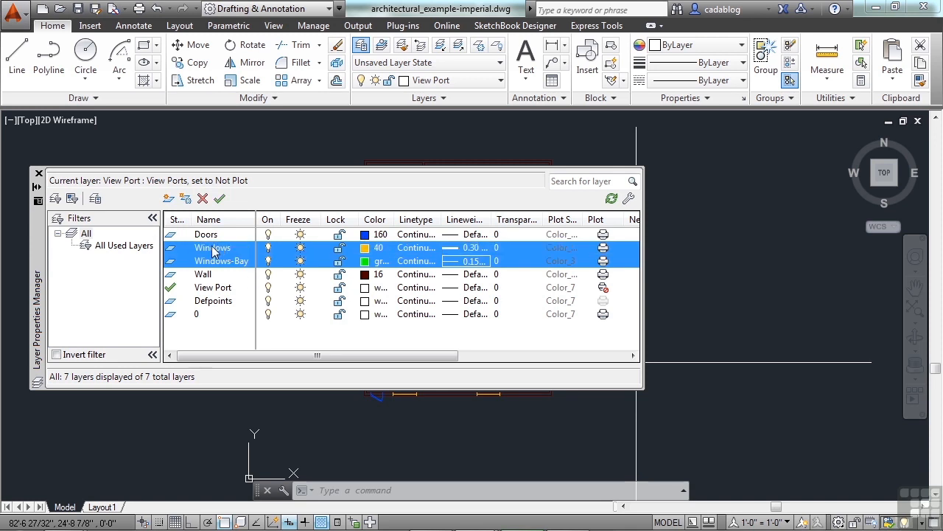
{"action": "left_click", "coordinate": [211, 235], "text": "ctrl"}
{"action": "left_click", "coordinate": [208, 274], "text": "ctrl"}
{"action": "left_click", "coordinate": [209, 288], "text": "ctrl"}
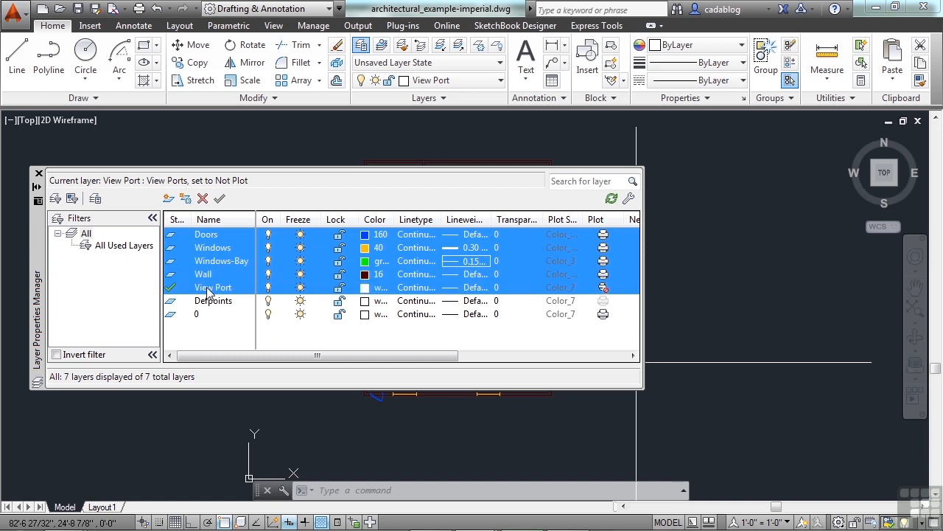
{"action": "left_click", "coordinate": [207, 305], "text": "ctrl"}
Select the layers from Windows-Bay through 0 as a range, lock them all and set their color to blue
{"action": "left_click", "coordinate": [204, 316]}
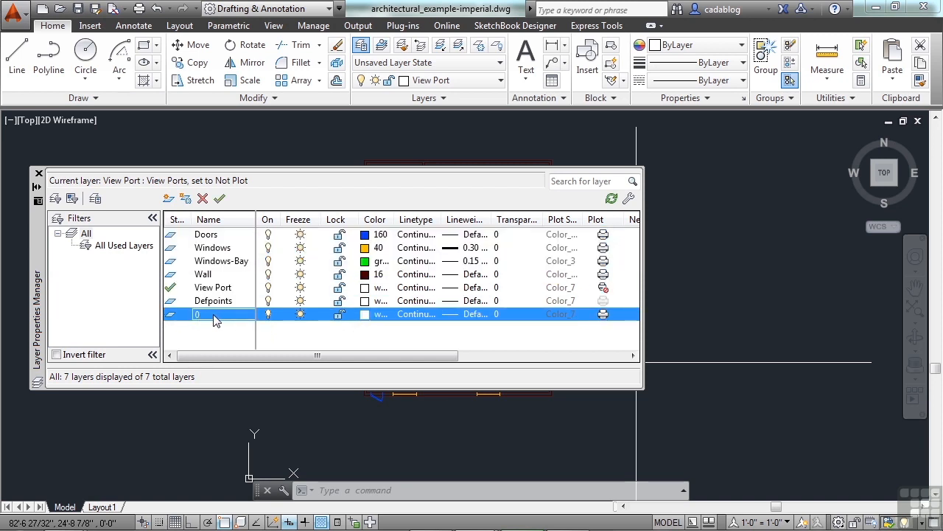
{"action": "left_click", "coordinate": [214, 263], "text": "shift"}
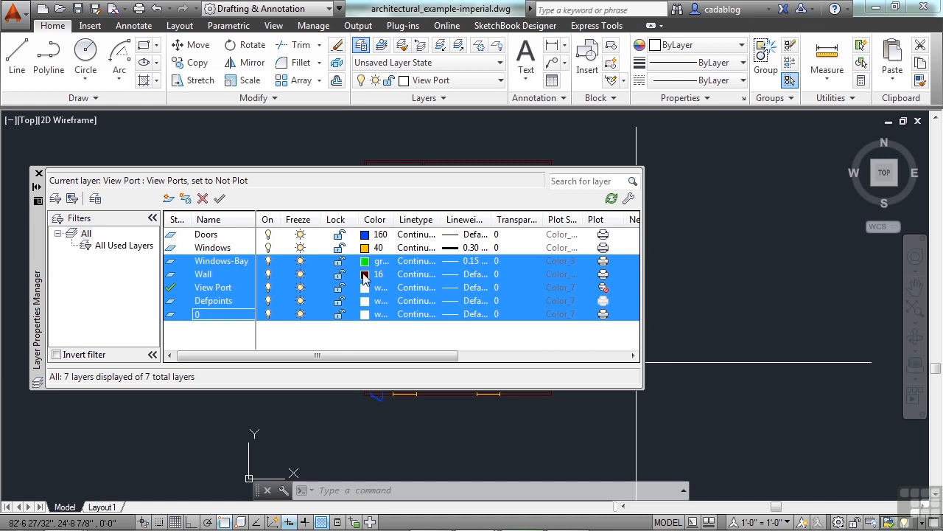
{"action": "left_click", "coordinate": [336, 288]}
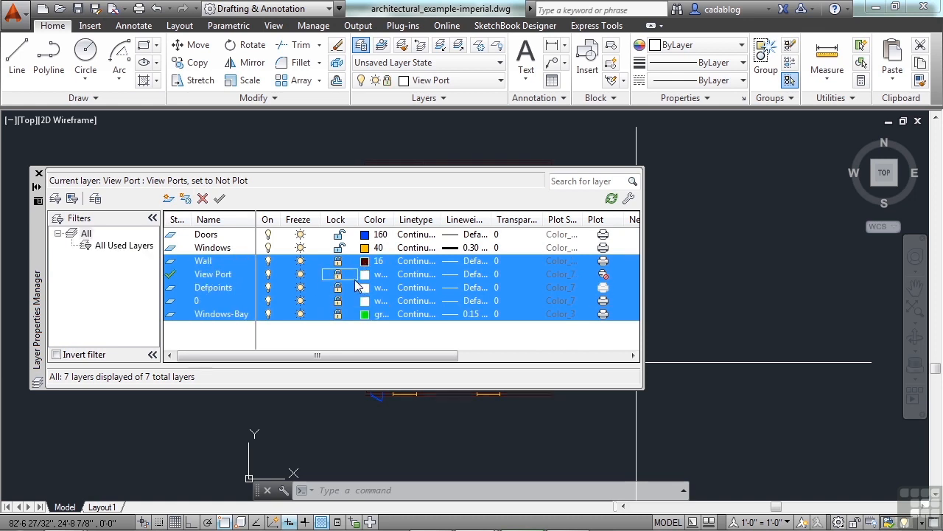
{"action": "left_click", "coordinate": [365, 287]}
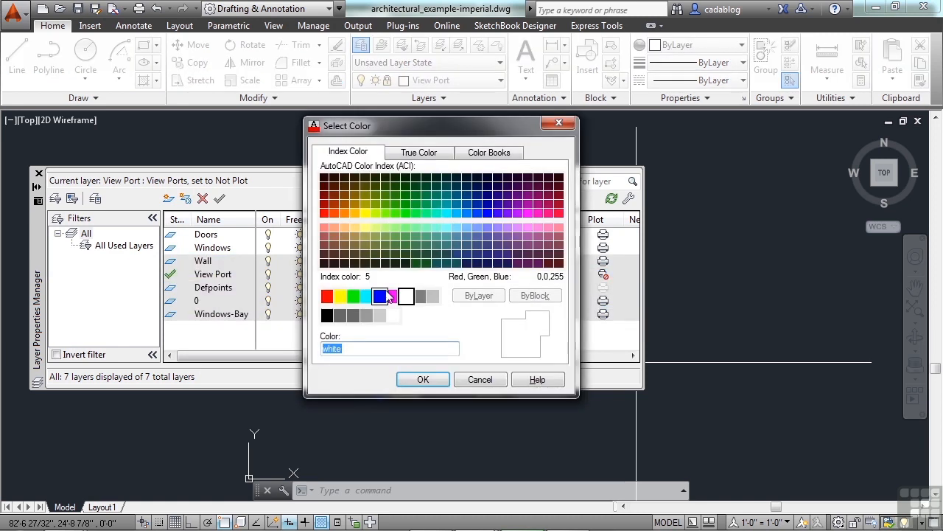
{"action": "left_click", "coordinate": [380, 296]}
{"action": "left_click", "coordinate": [421, 380]}
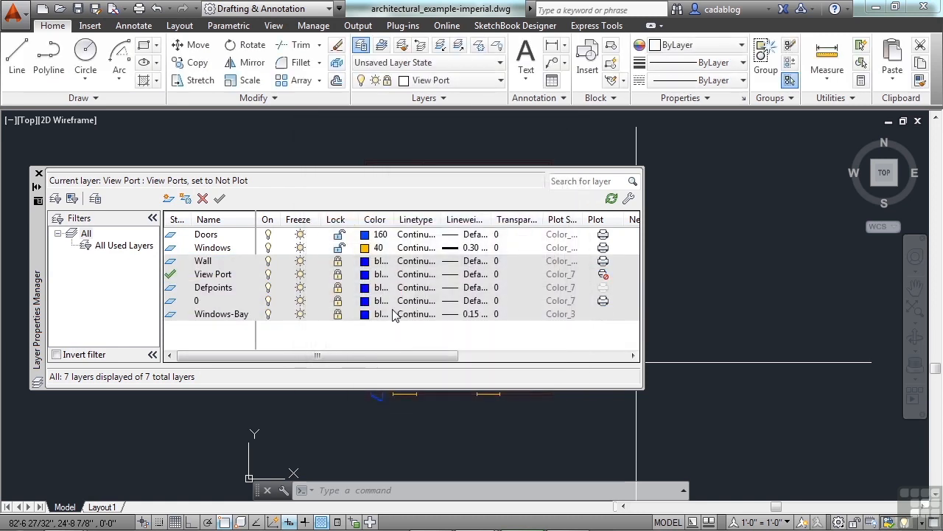
Assign the PHANTOM2 linetype and a 0.30 mm lineweight to all the selected layers, Windows-Bay through 0
{"action": "left_click", "coordinate": [407, 276]}
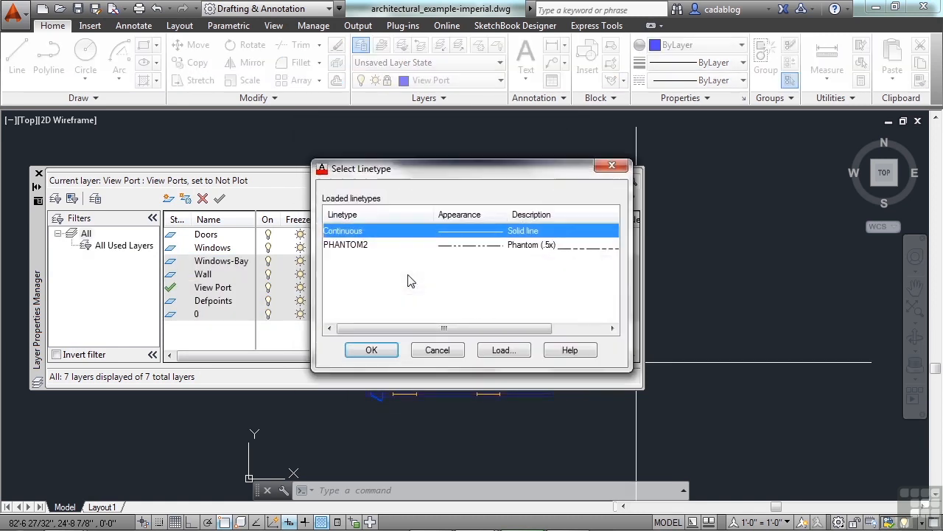
{"action": "left_click", "coordinate": [358, 244]}
{"action": "left_click", "coordinate": [389, 348]}
{"action": "left_click", "coordinate": [431, 316], "text": "shift"}
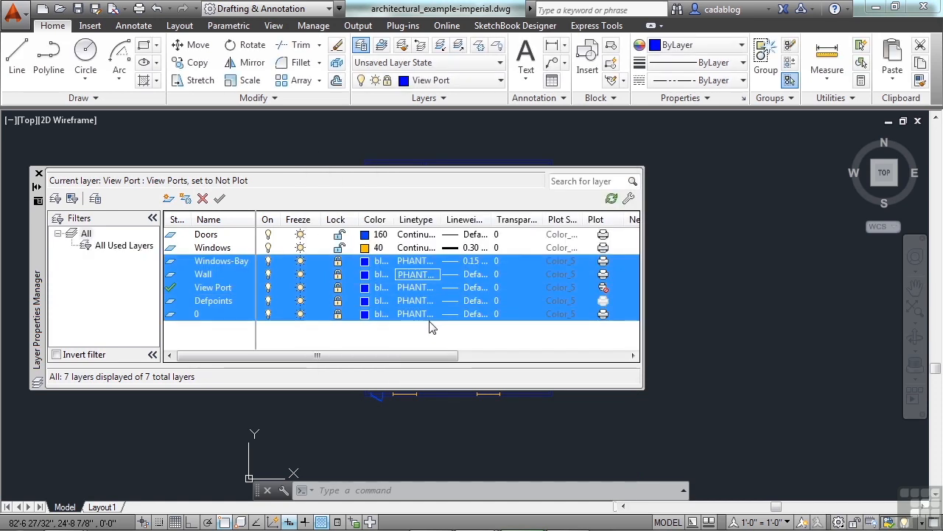
{"action": "left_click", "coordinate": [474, 314]}
{"action": "left_click", "coordinate": [432, 290]}
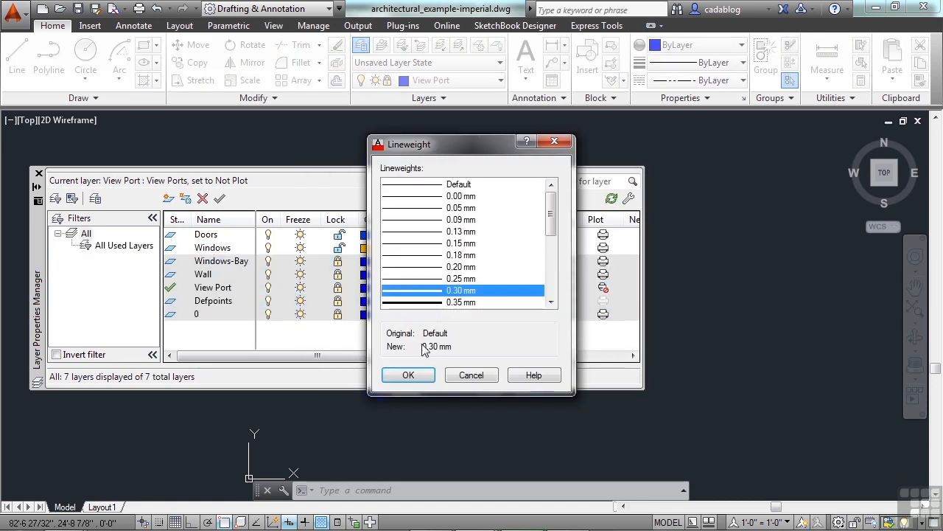
{"action": "left_click", "coordinate": [411, 375]}
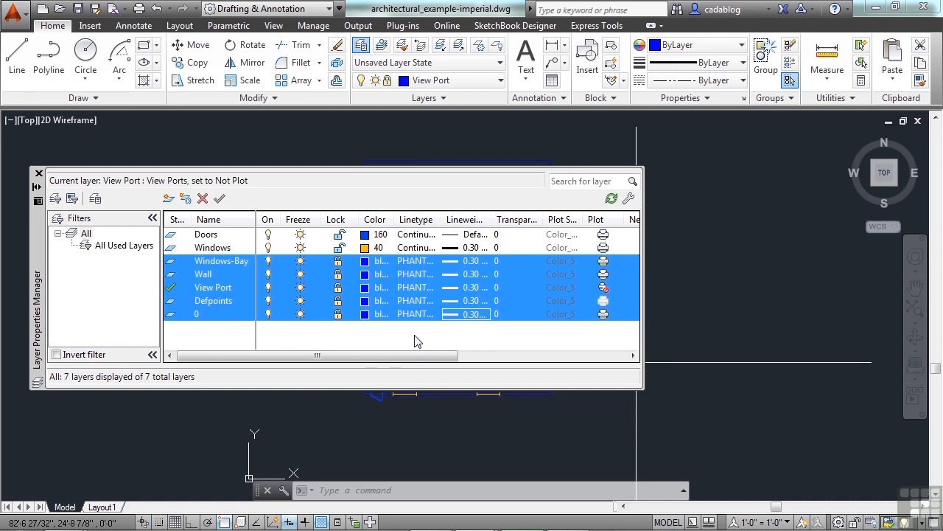
Set the Windows-Bay layer's color to magenta and the Defpoints layer's color to cyan
{"action": "left_click", "coordinate": [212, 304]}
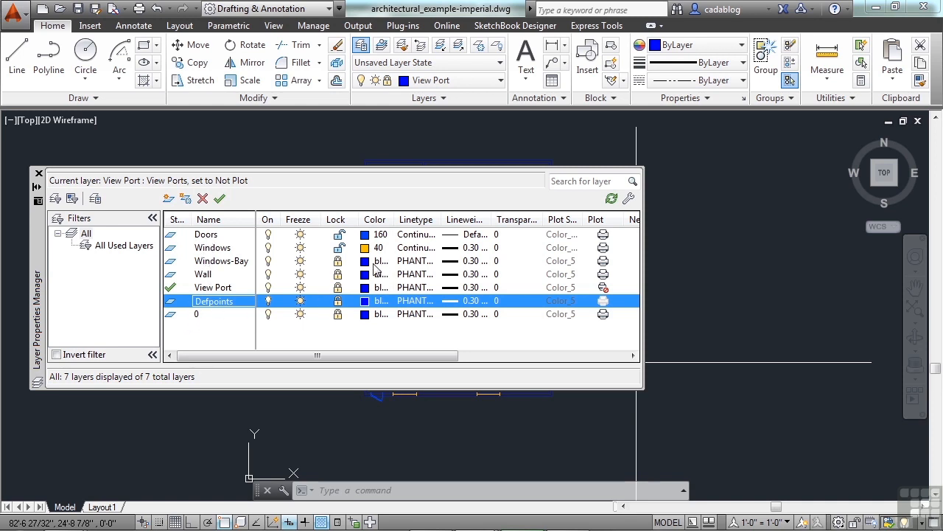
{"action": "left_click", "coordinate": [374, 262]}
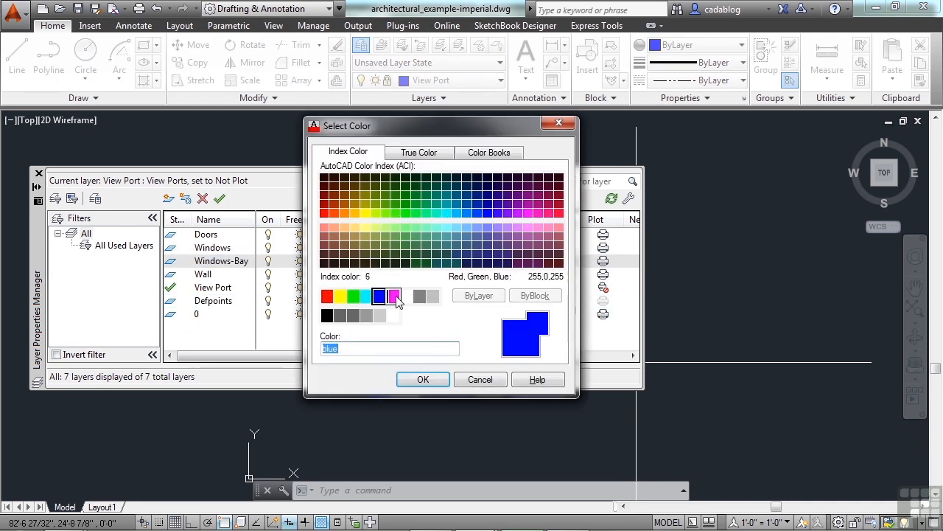
{"action": "left_click", "coordinate": [394, 296]}
{"action": "left_click", "coordinate": [423, 378]}
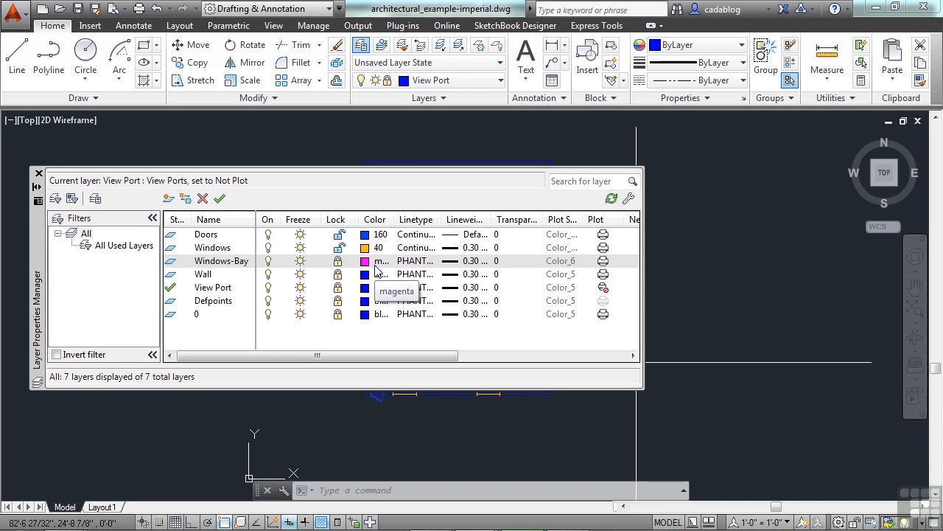
{"action": "left_click", "coordinate": [367, 306]}
{"action": "left_click", "coordinate": [367, 296]}
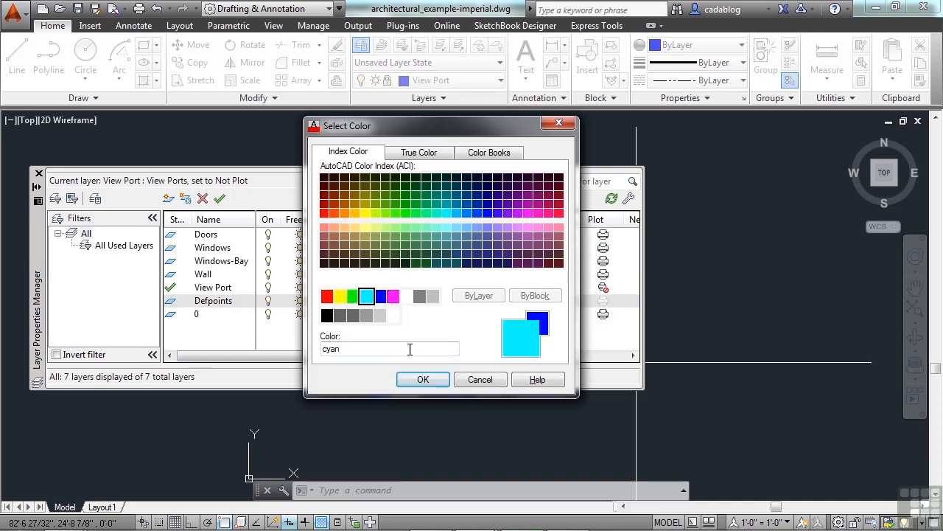
{"action": "left_click", "coordinate": [420, 379]}
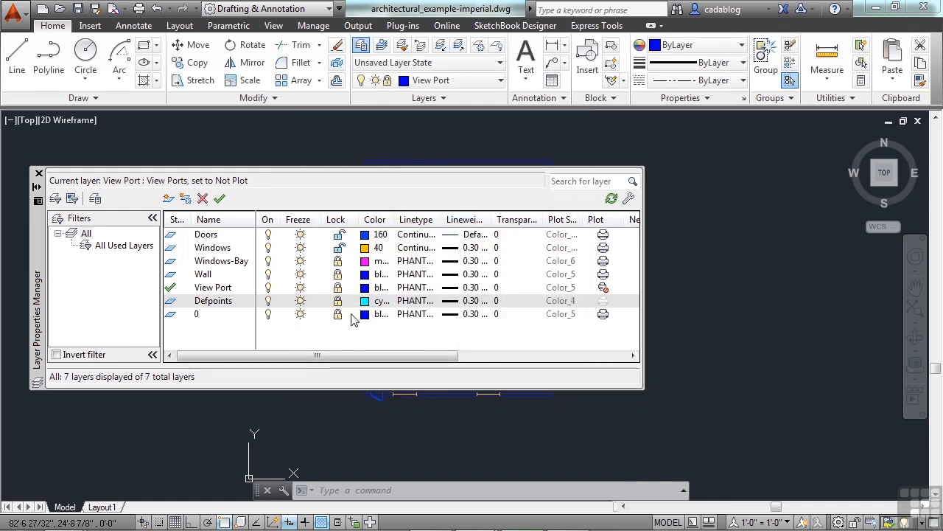
Set the Windows layer's color to blue and the View Port layer's color to green
{"action": "left_click", "coordinate": [214, 249]}
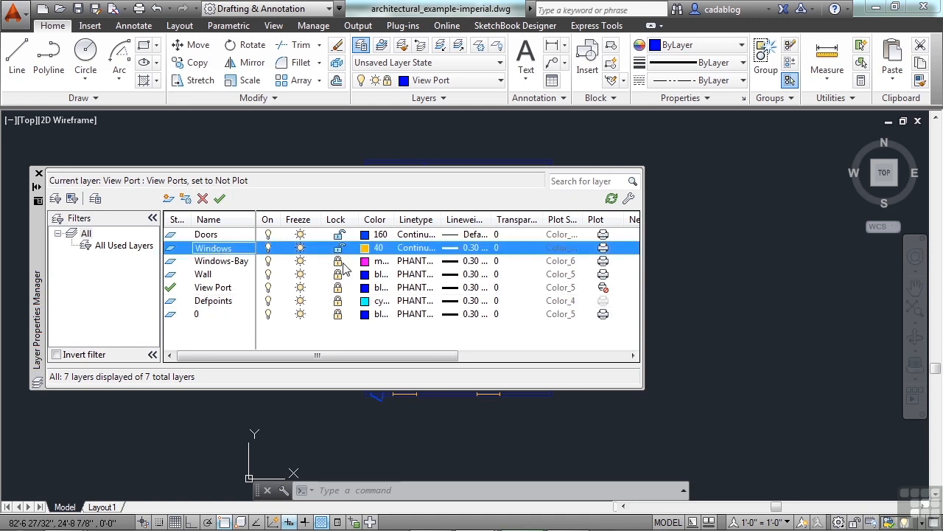
{"action": "left_click", "coordinate": [365, 249]}
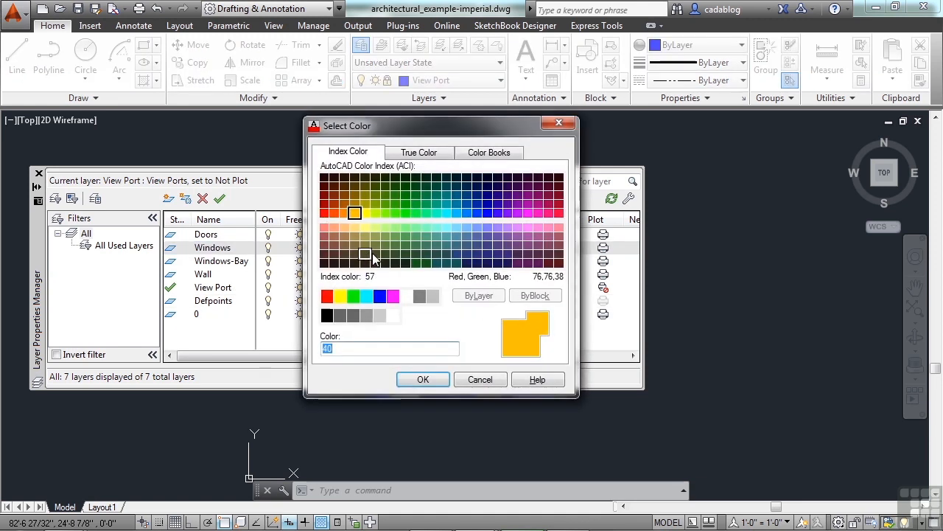
{"action": "left_click", "coordinate": [380, 296]}
{"action": "left_click", "coordinate": [423, 379]}
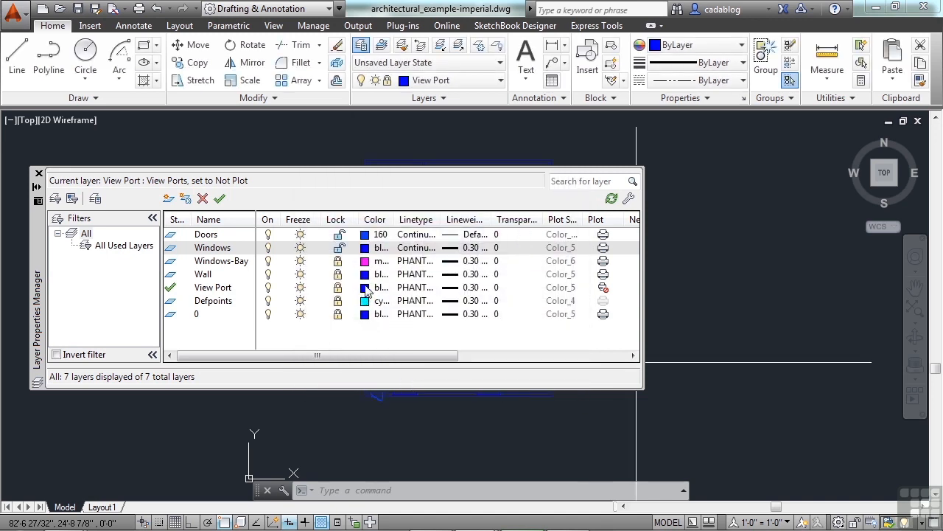
{"action": "left_click", "coordinate": [365, 287]}
{"action": "left_click", "coordinate": [353, 296]}
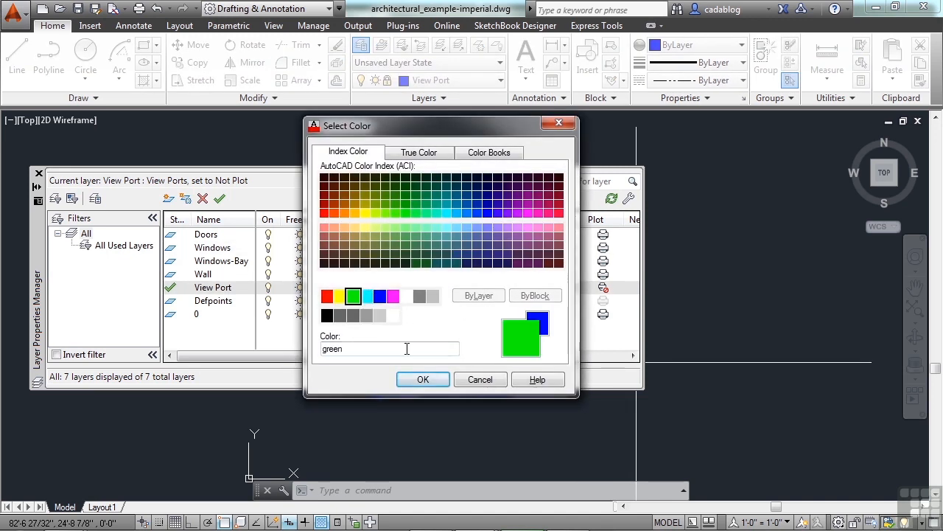
{"action": "left_click", "coordinate": [422, 379]}
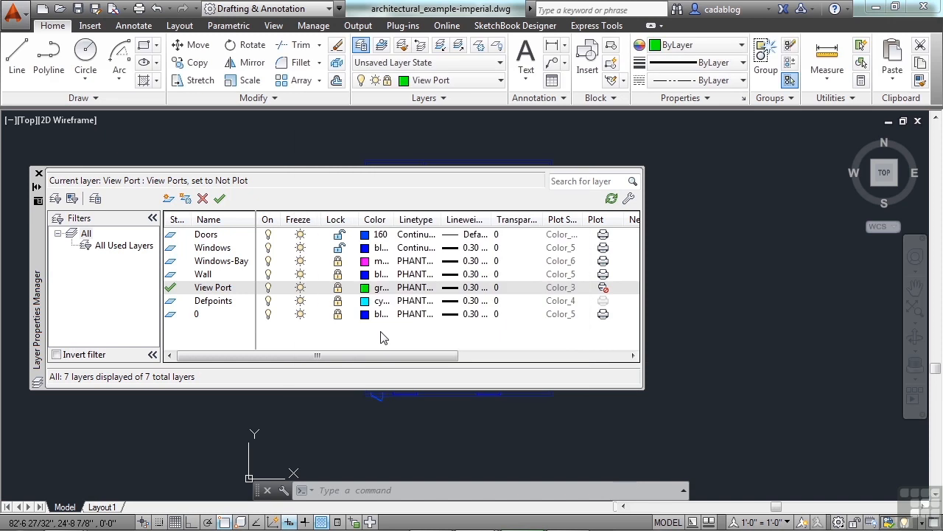